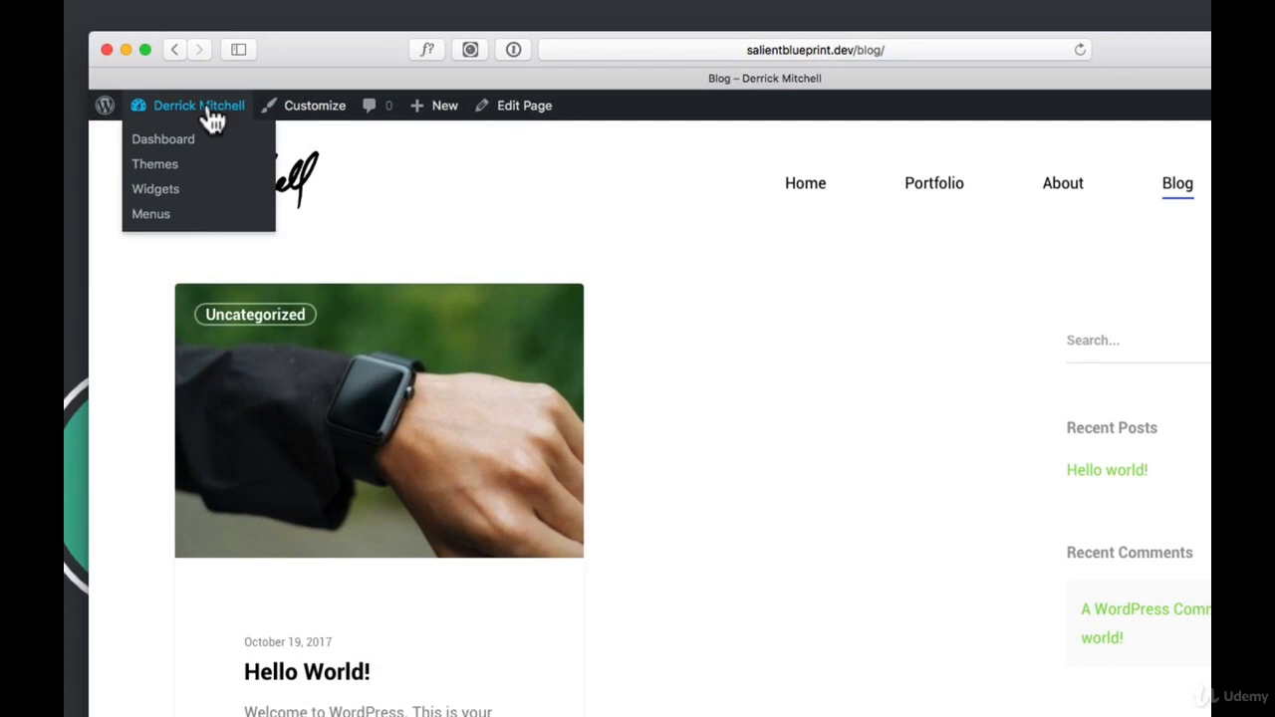
# - Create a new blog post from the site's dashboard and title it "Another Post / Article"
pyautogui.click(205, 101)
pyautogui.moveTo(174, 261)
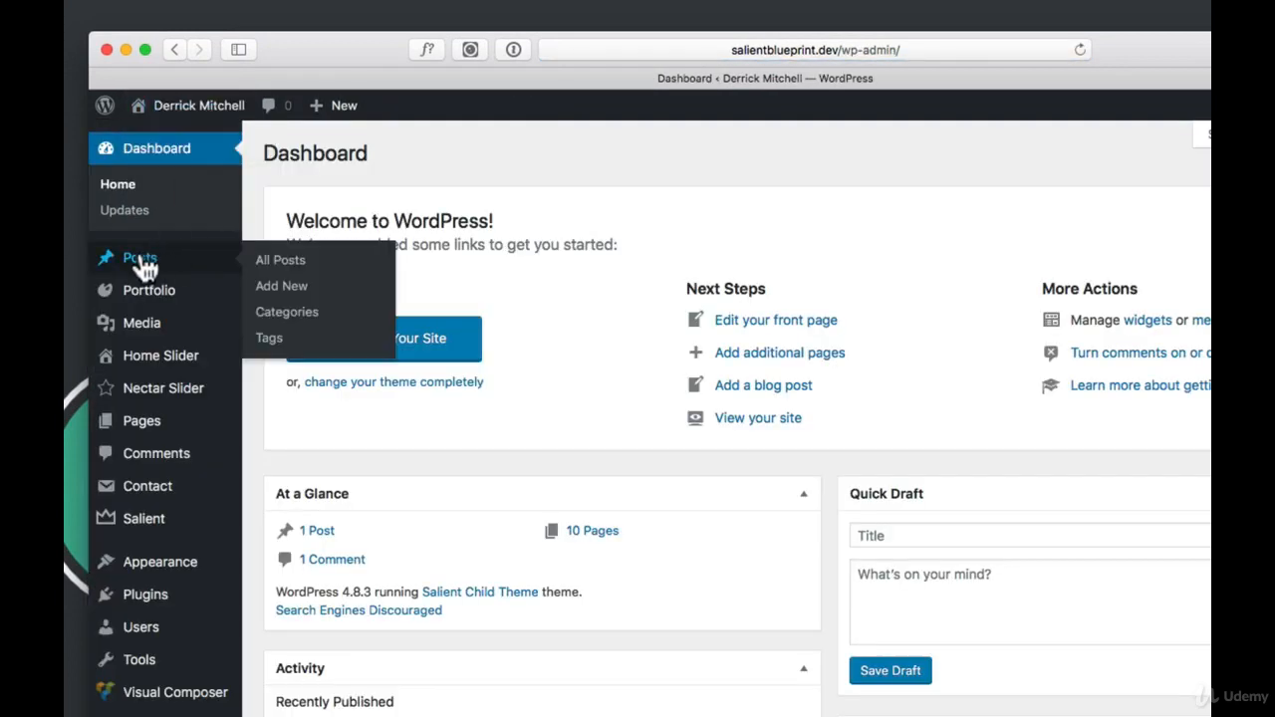
pyautogui.click(147, 261)
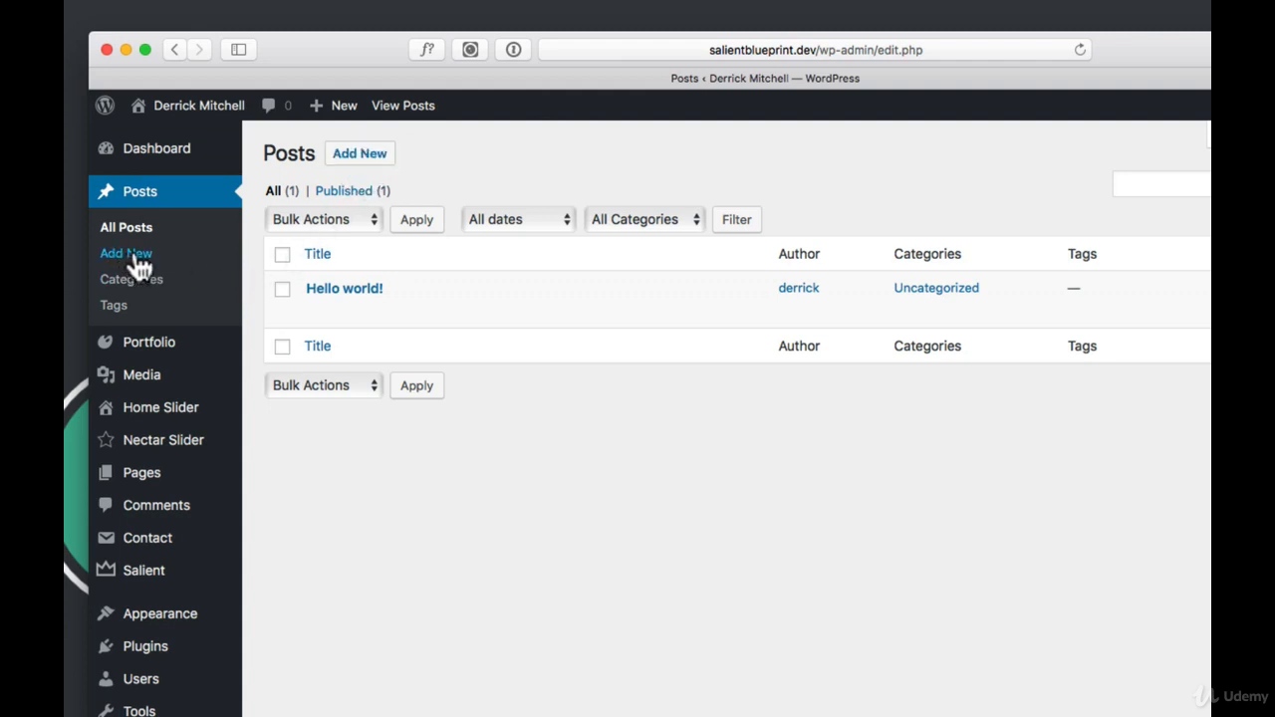
pyautogui.moveTo(338, 108)
pyautogui.click(325, 140)
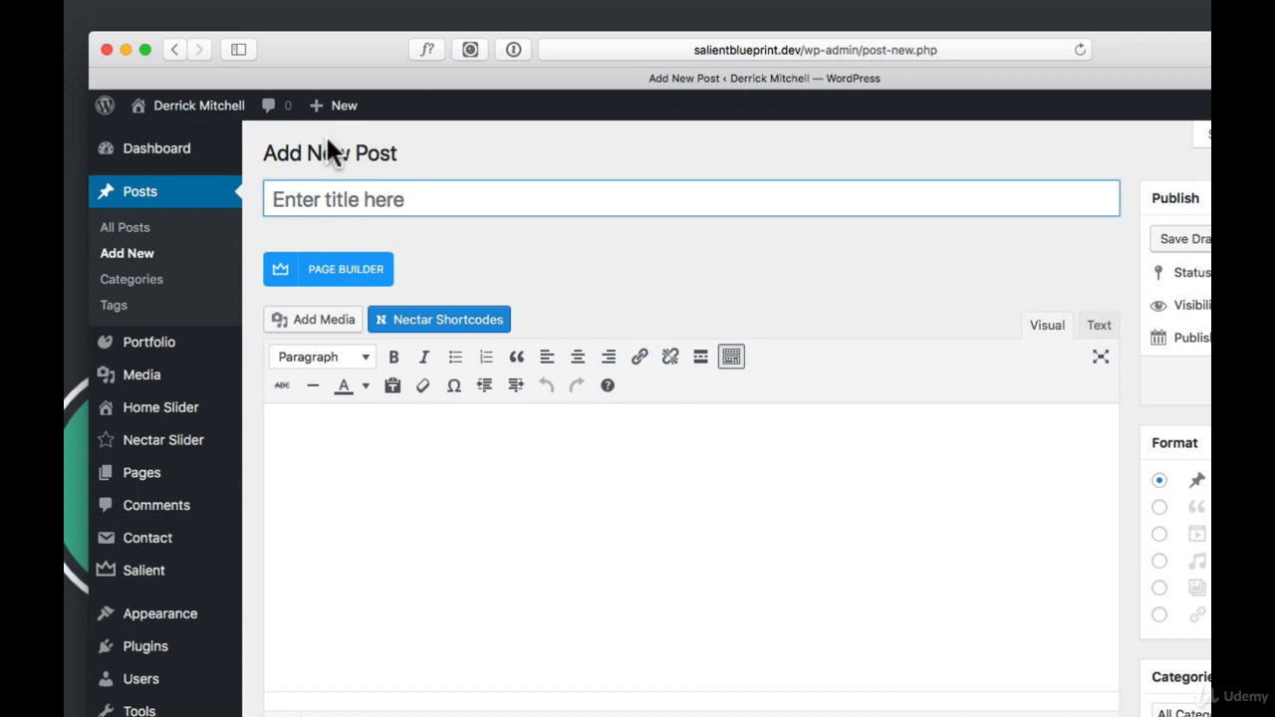
pyautogui.write('Another Post / Article')
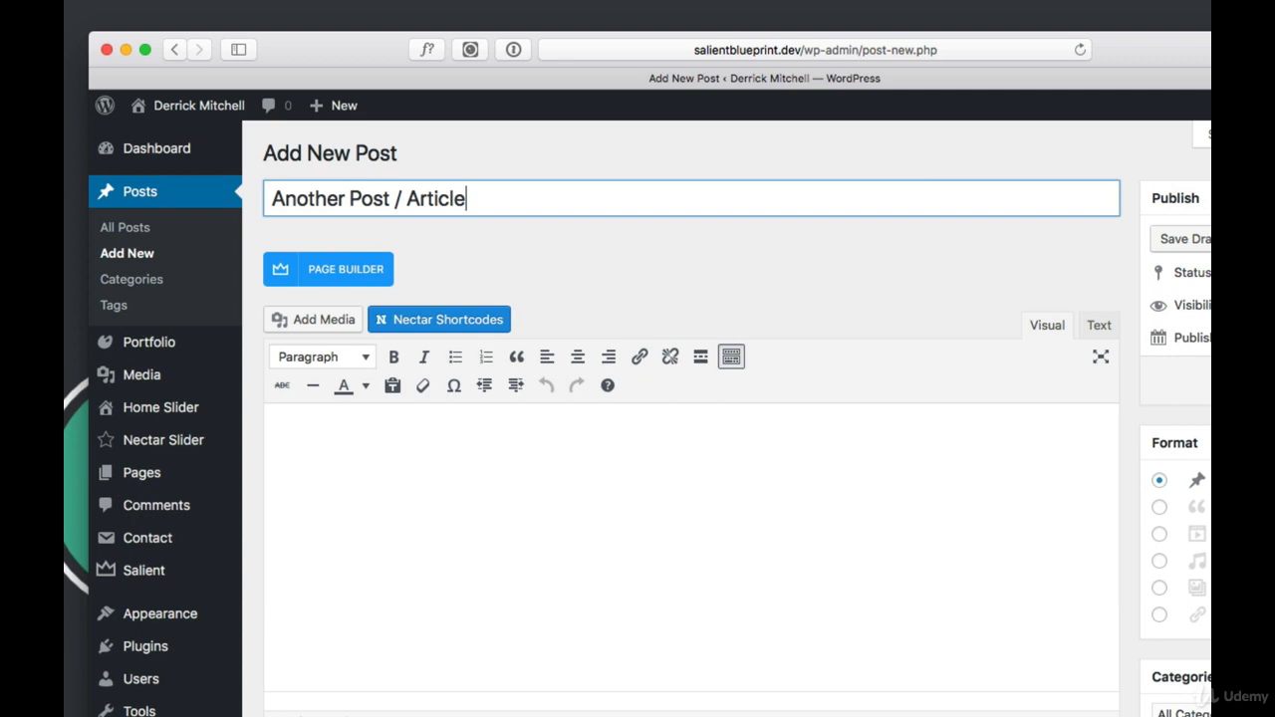
pyautogui.click(402, 472)
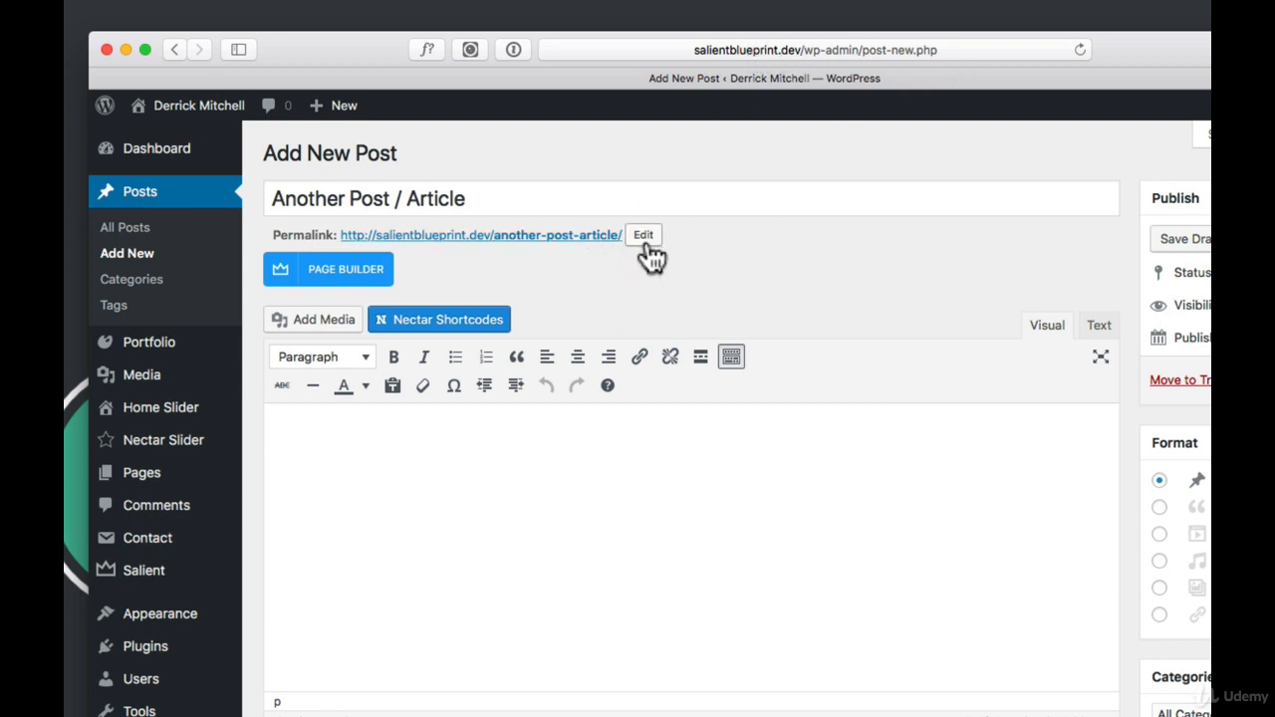
# - Copy the lorem ipsum paragraphs from lorem2.com in a new browser tab and paste them into the post's body
pyautogui.press('super+t')
pyautogui.write('lorem2.com')
pyautogui.press('Return')
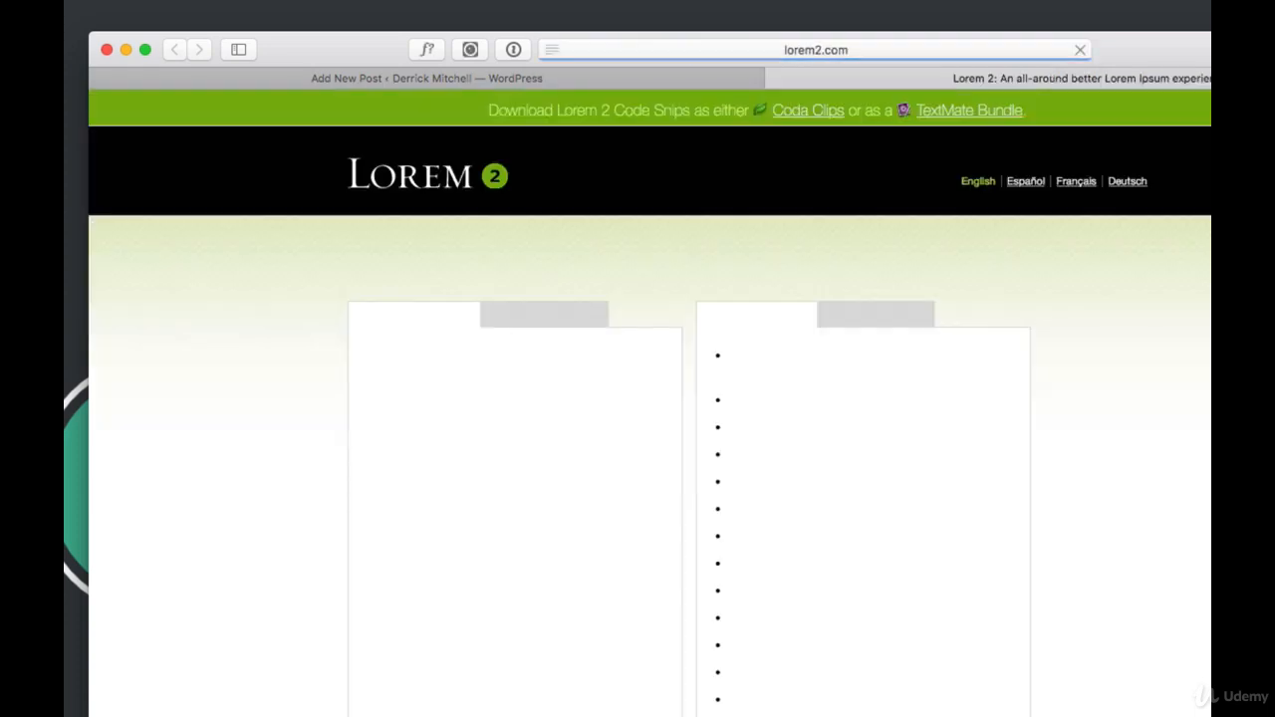
pyautogui.moveTo(366, 354); pyautogui.dragTo(599, 618)
pyautogui.press('super+c')
pyautogui.click(427, 78)
pyautogui.click(616, 506)
pyautogui.press('super+v')
pyautogui.click(617, 506)
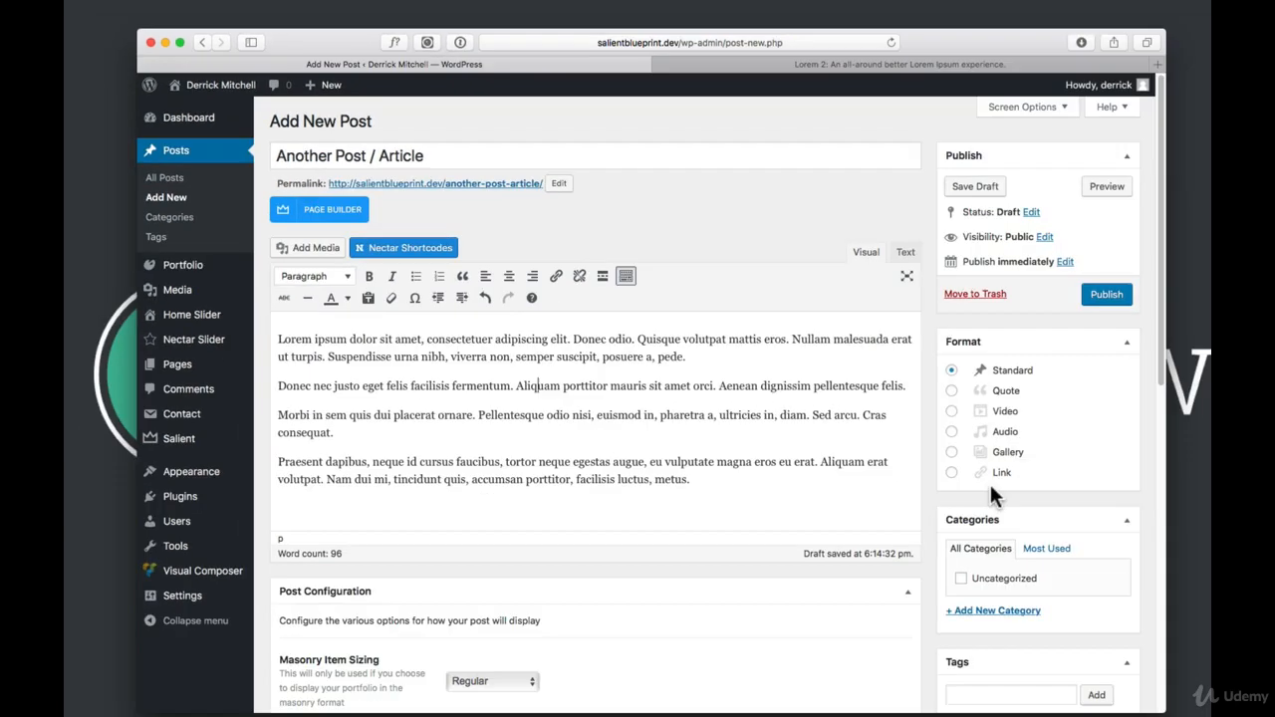
# - Hide the second row of formatting tools in the post editor and show it again
pyautogui.scroll(-2, 867, 419)
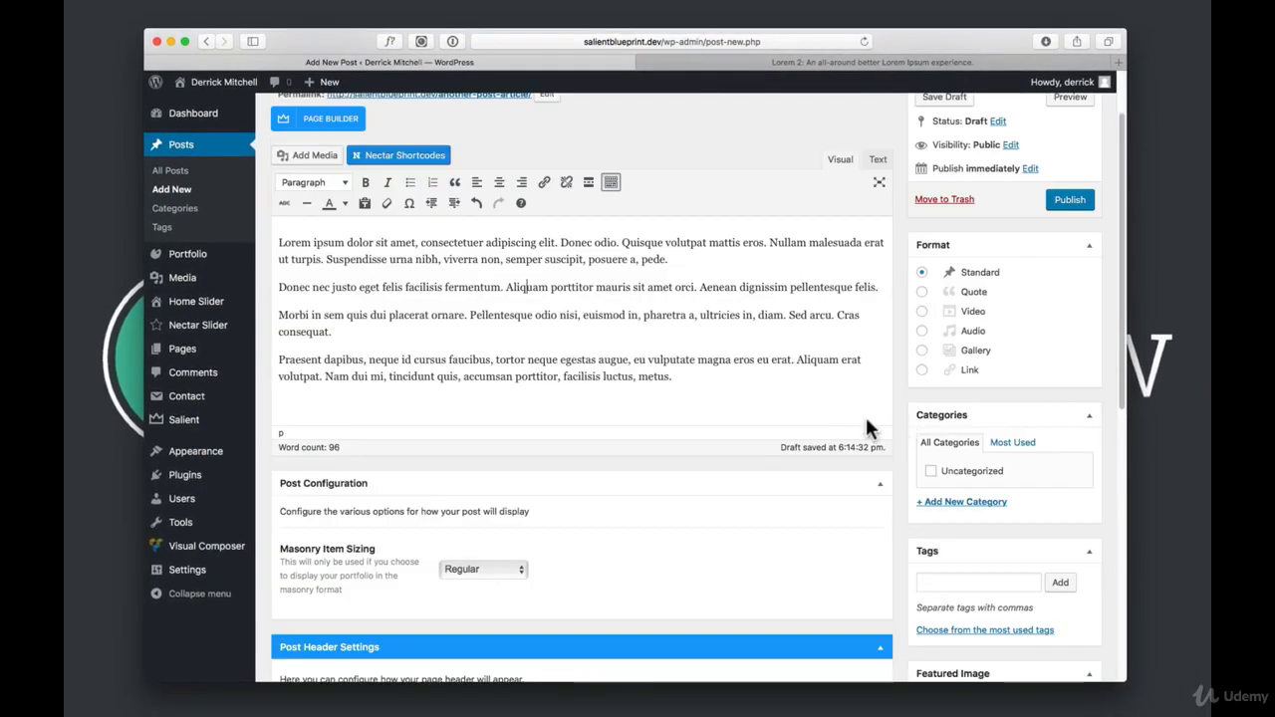
pyautogui.scroll(1, 598, 359)
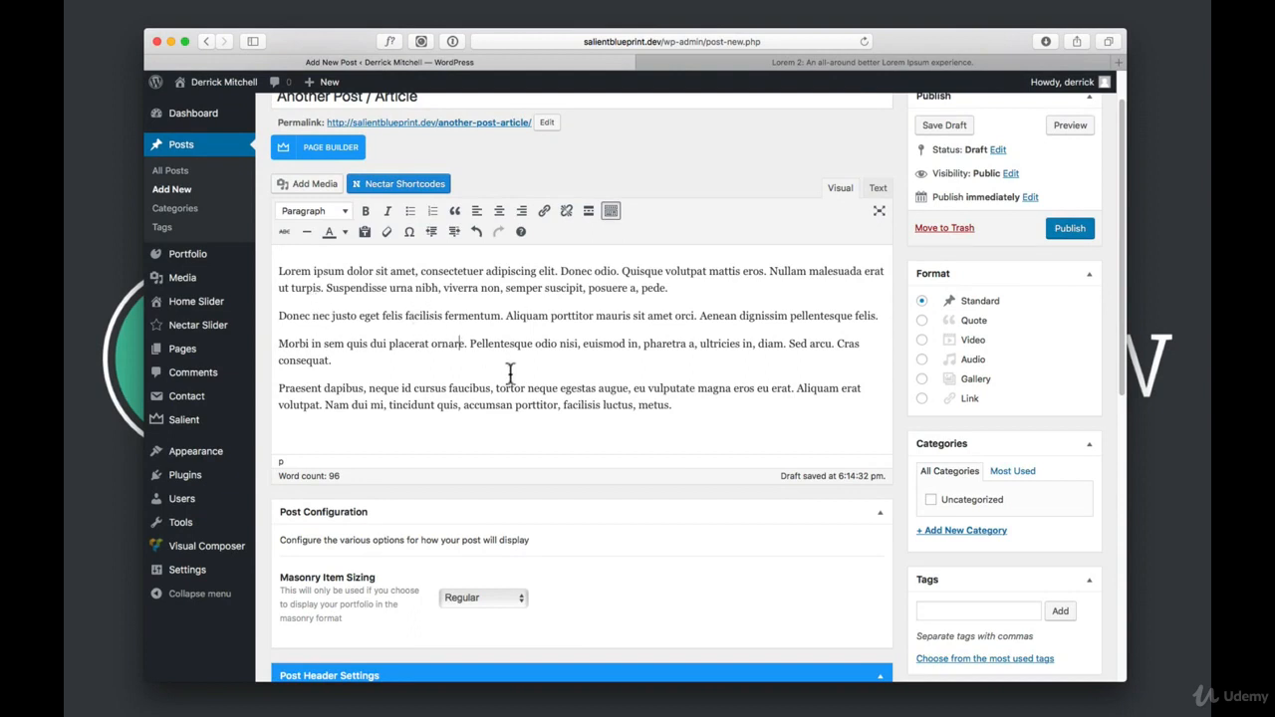
pyautogui.click(611, 211)
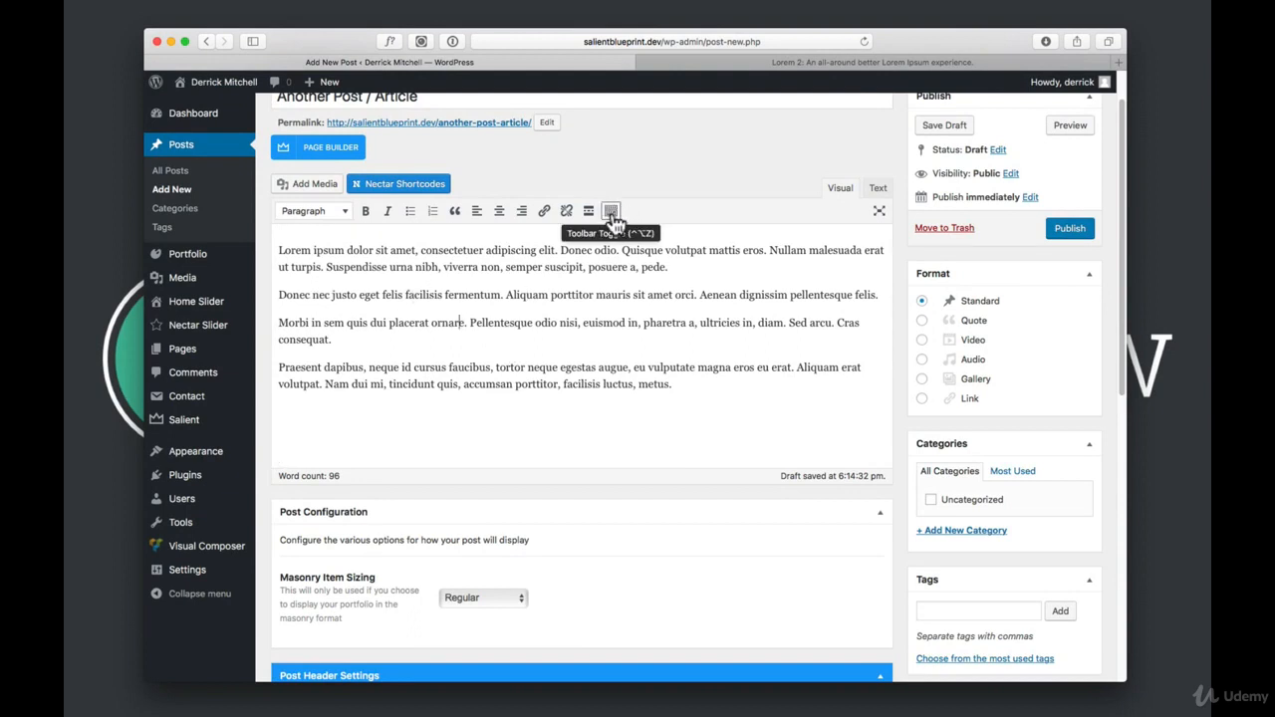
pyautogui.click(612, 216)
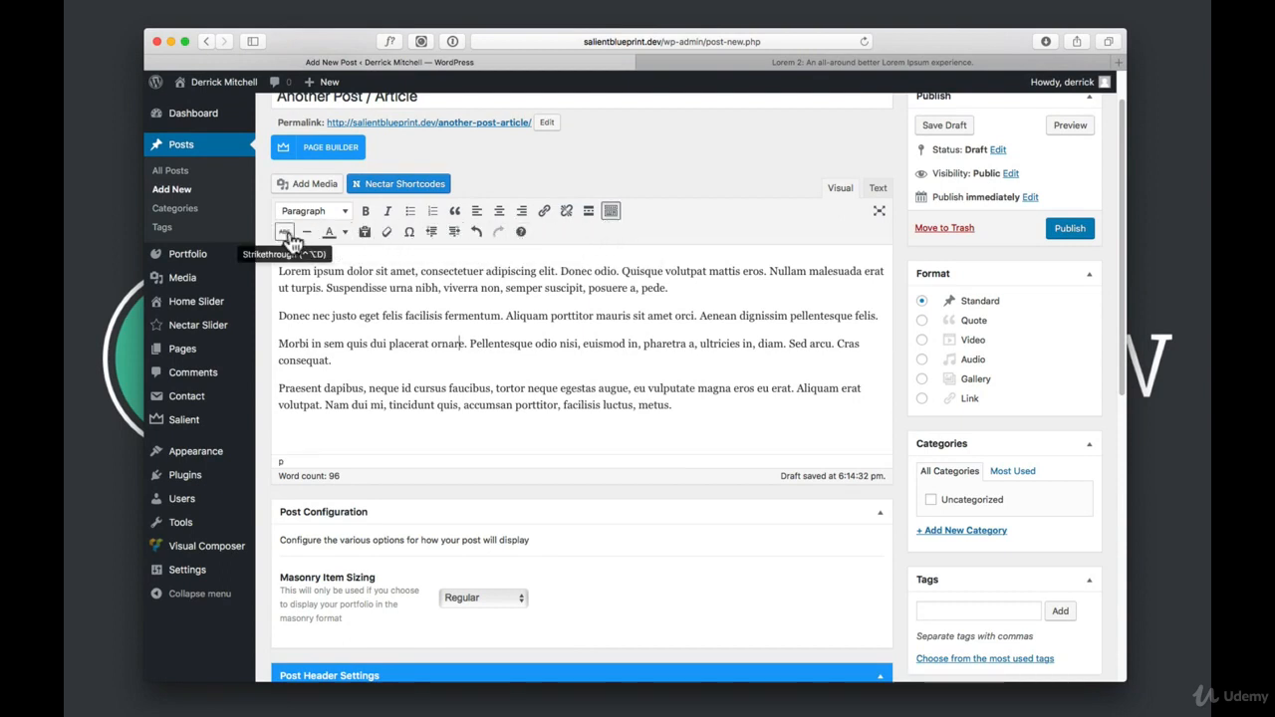
# - Insert the media library photo of the smoking man before the post's first paragraph
pyautogui.click(324, 191)
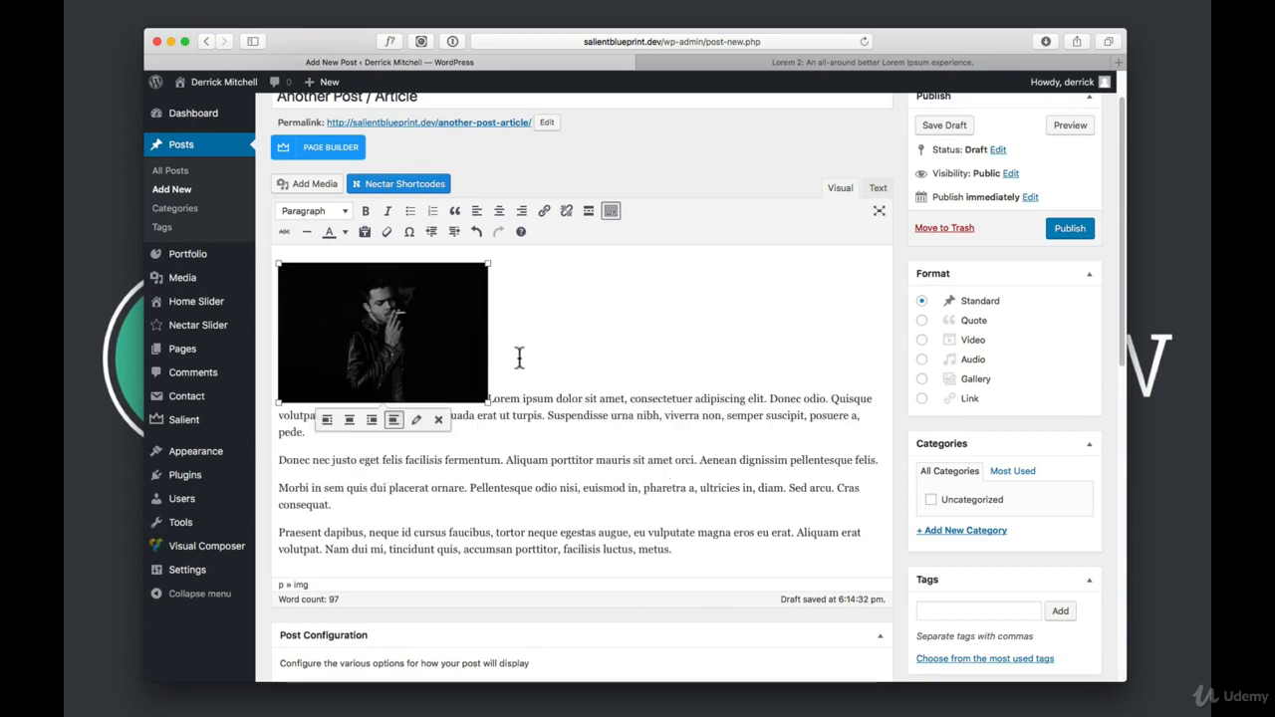
pyautogui.click(519, 357)
# - Set the guitarist photo titled "band" from the media library as the post's featured image
pyautogui.scroll(-4, 1032, 383)
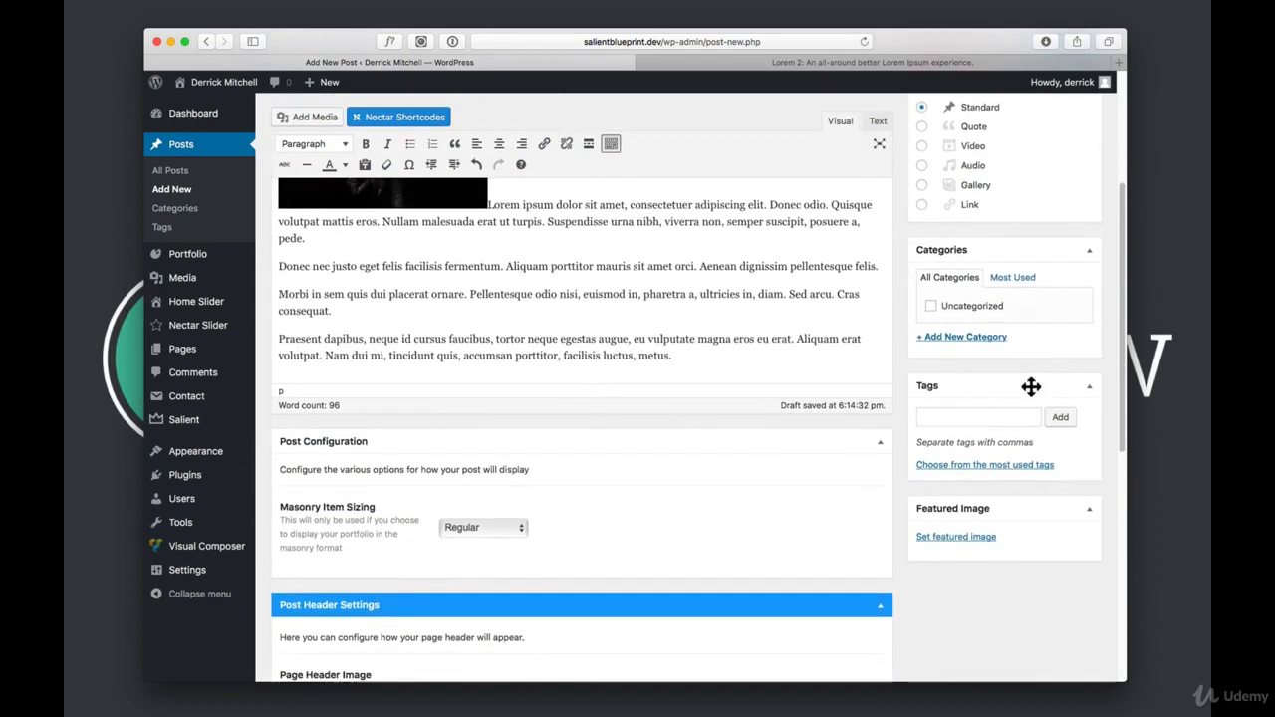
pyautogui.scroll(-2, 1031, 387)
pyautogui.click(971, 466)
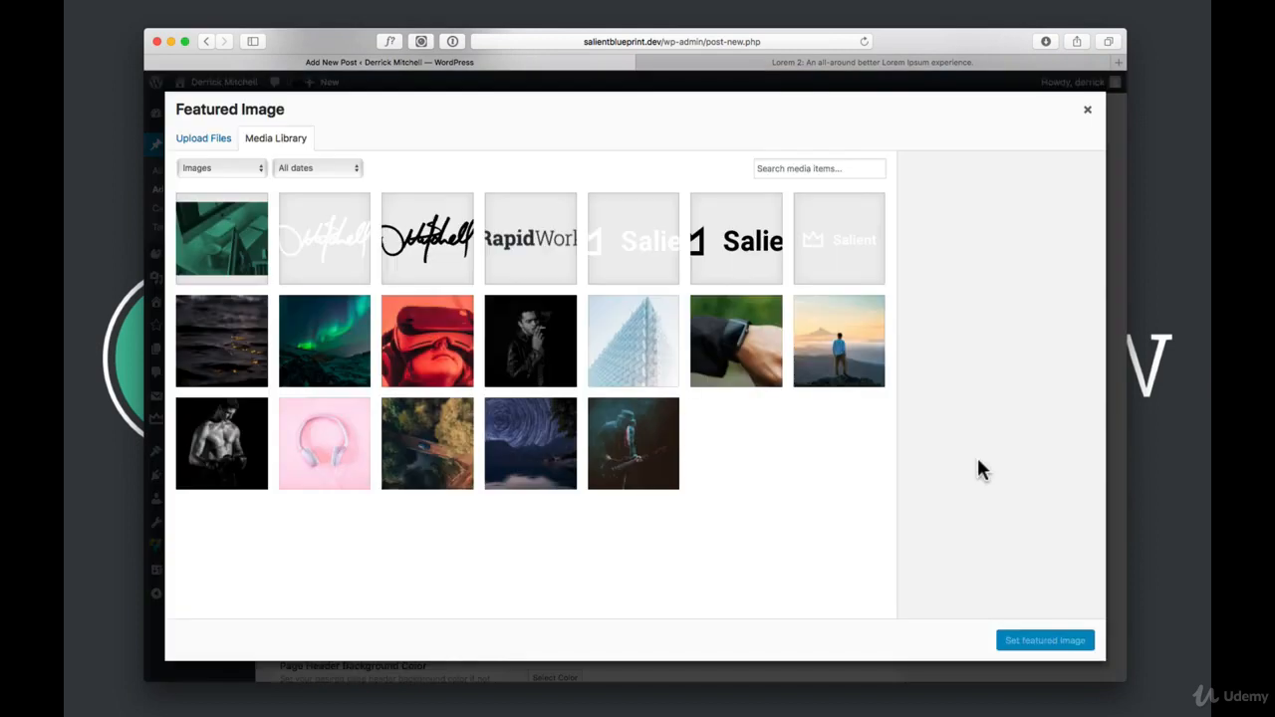
pyautogui.click(523, 340)
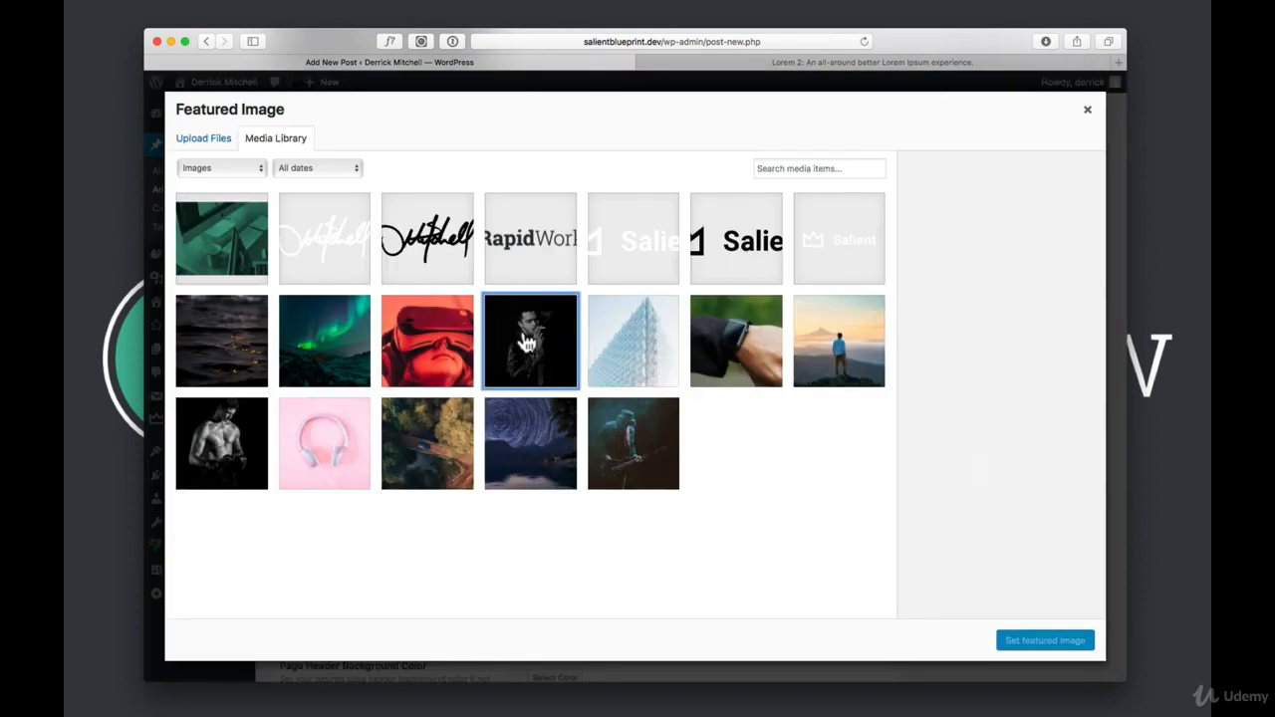
pyautogui.click(610, 442)
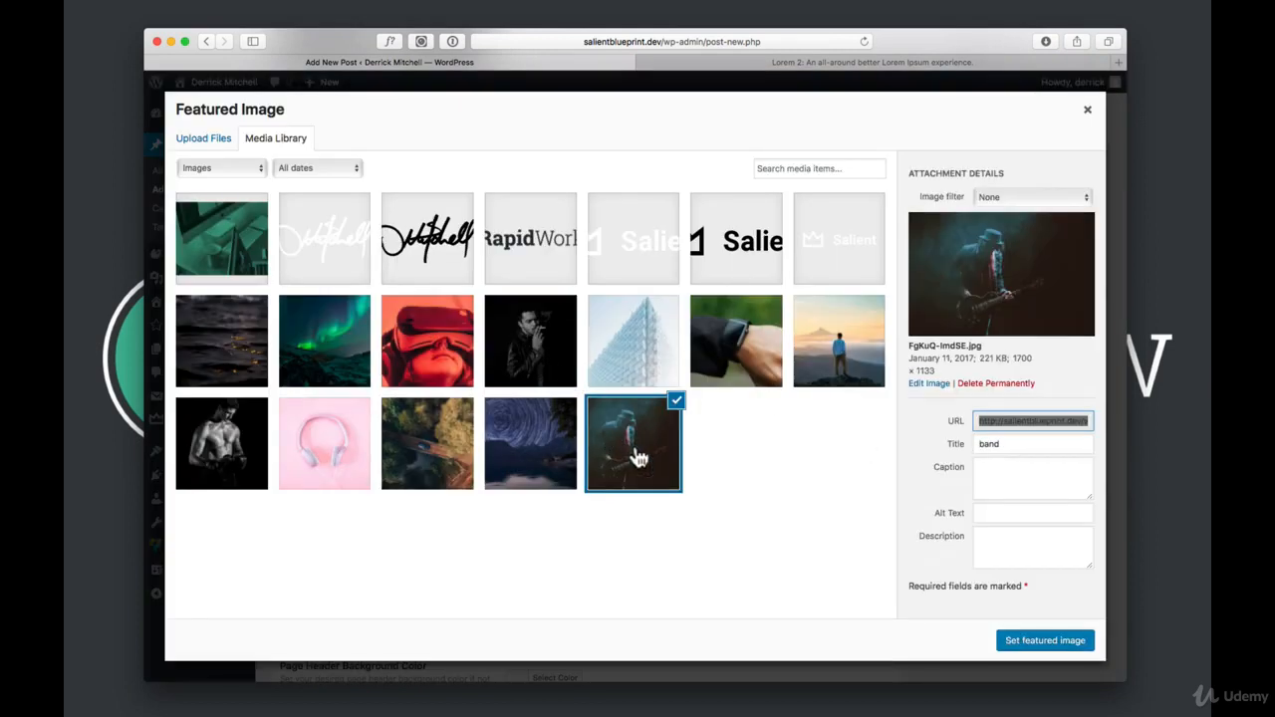
pyautogui.click(1015, 643)
# - Use the red VR headset photo as the page header image and enable the parallax header
pyautogui.scroll(-3, 805, 516)
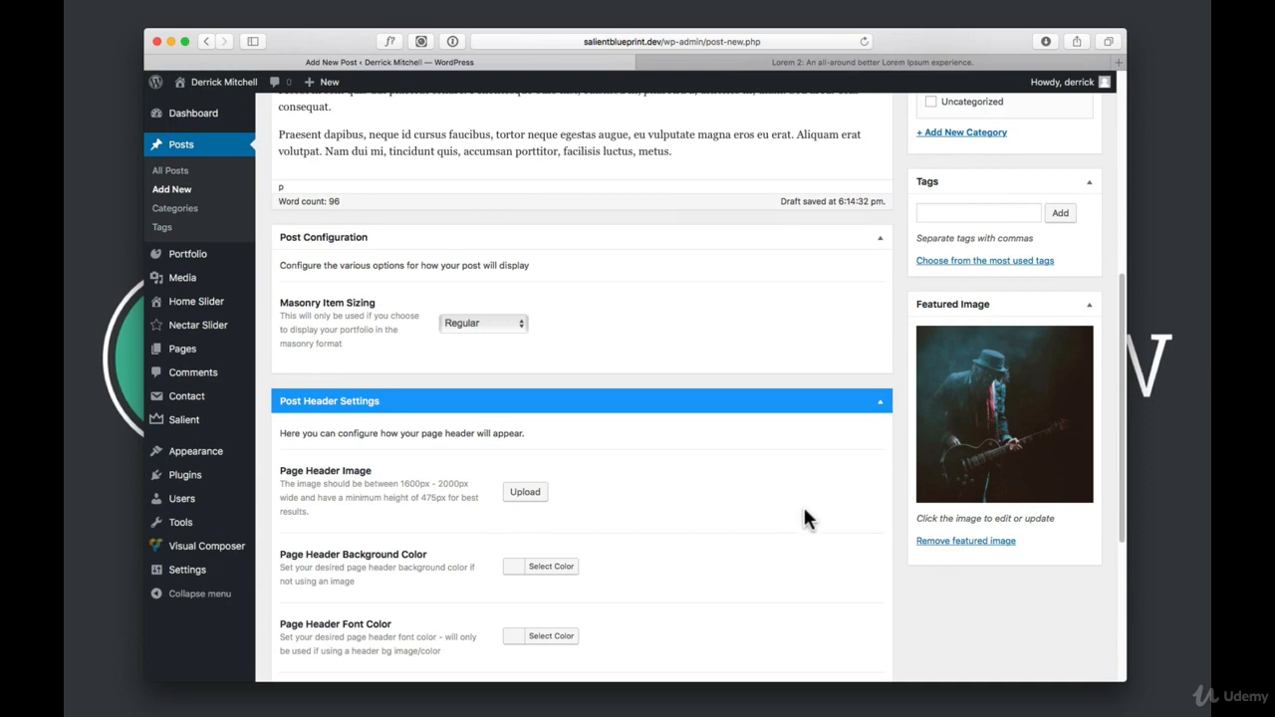
pyautogui.scroll(-2, 523, 489)
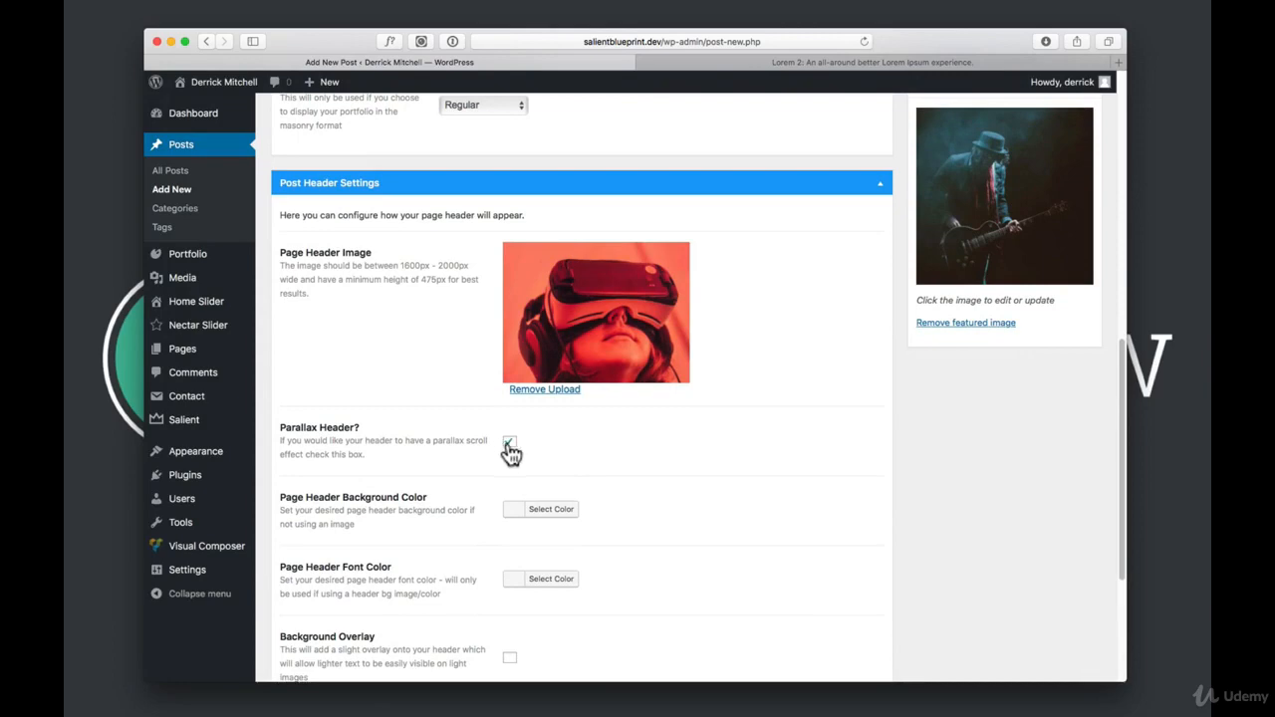
pyautogui.click(509, 443)
pyautogui.scroll(-5, 784, 550)
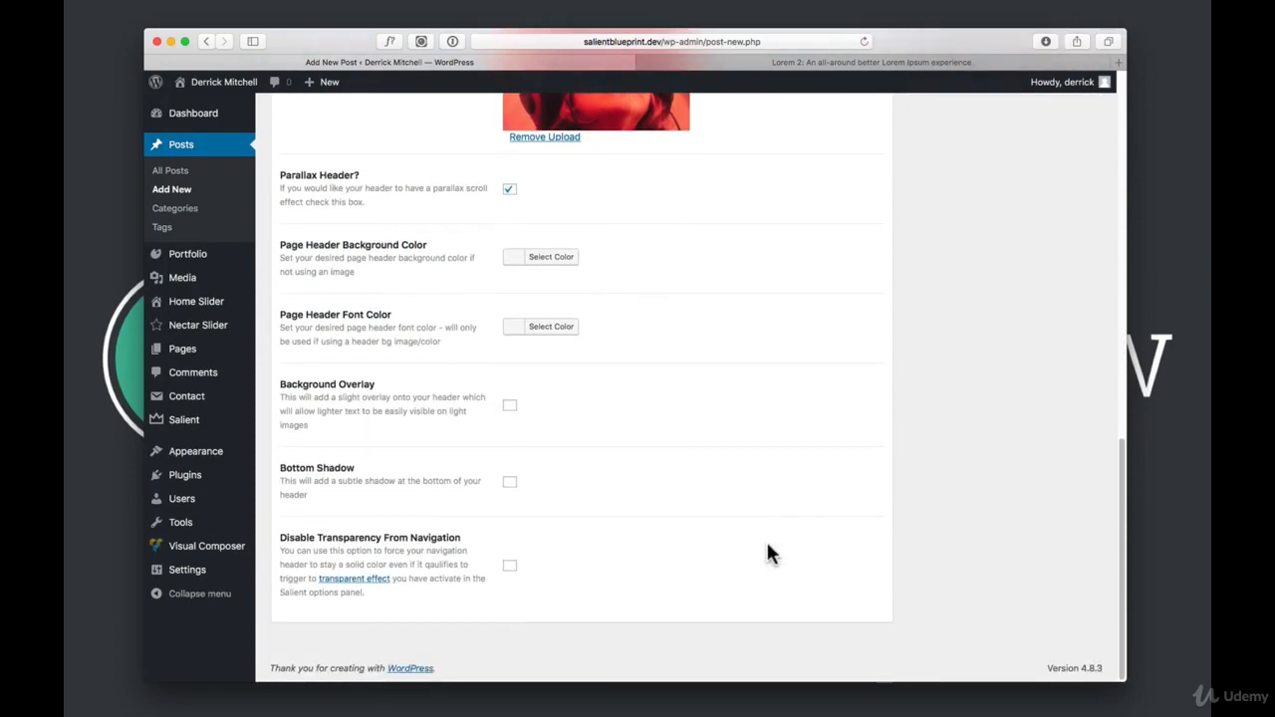
# - Select Pending Review as the post's status without applying it, and open the publish date for editing
pyautogui.scroll(10, 971, 583)
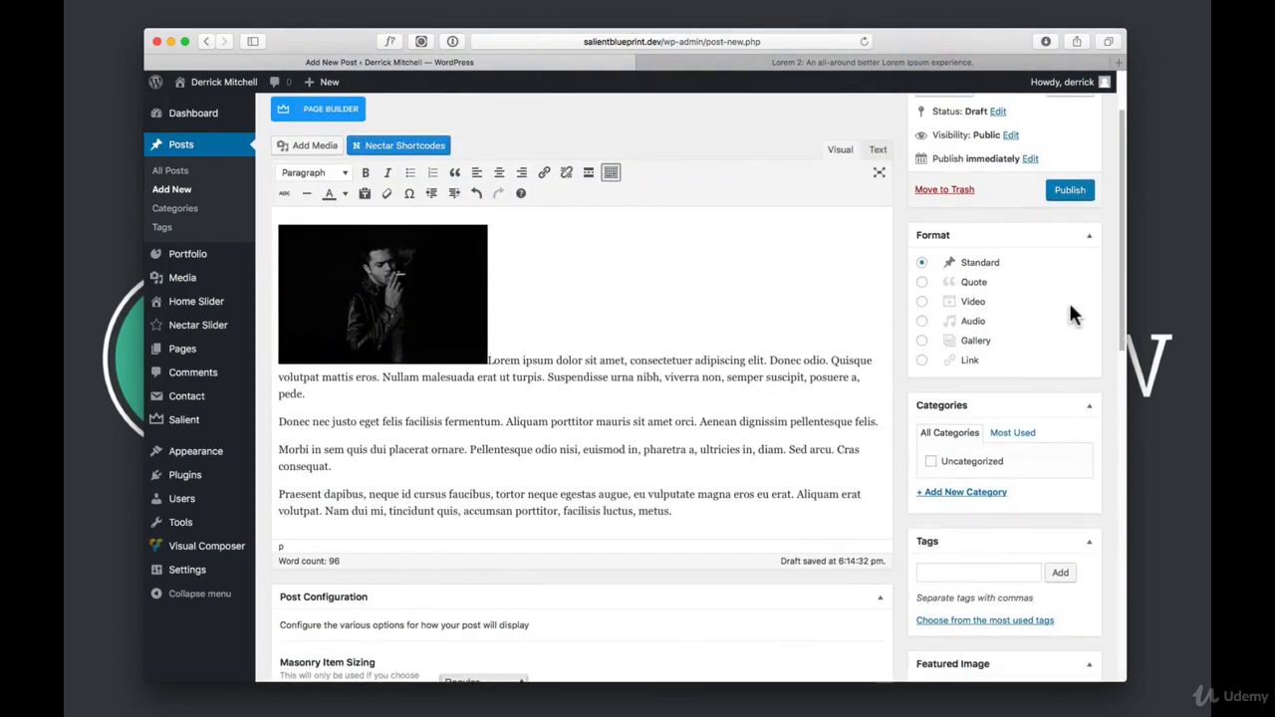
pyautogui.click(1080, 196)
pyautogui.scroll(-1, 1080, 195)
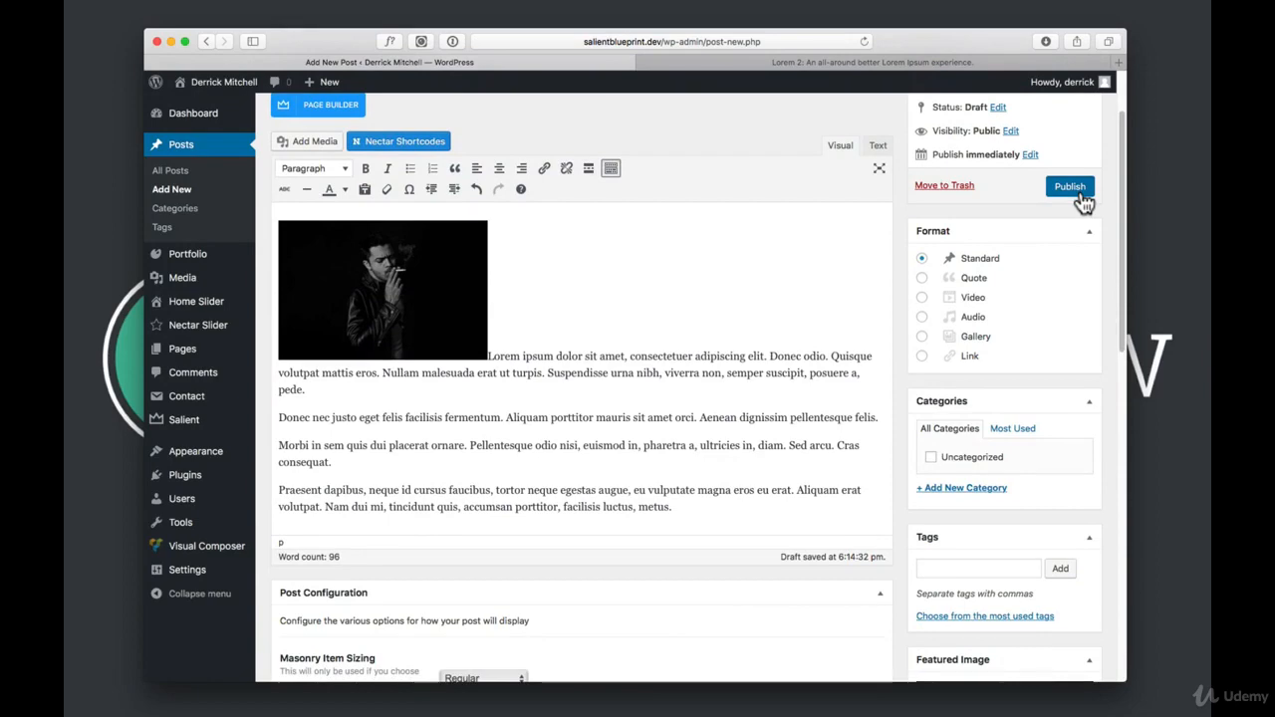
pyautogui.scroll(3, 1028, 193)
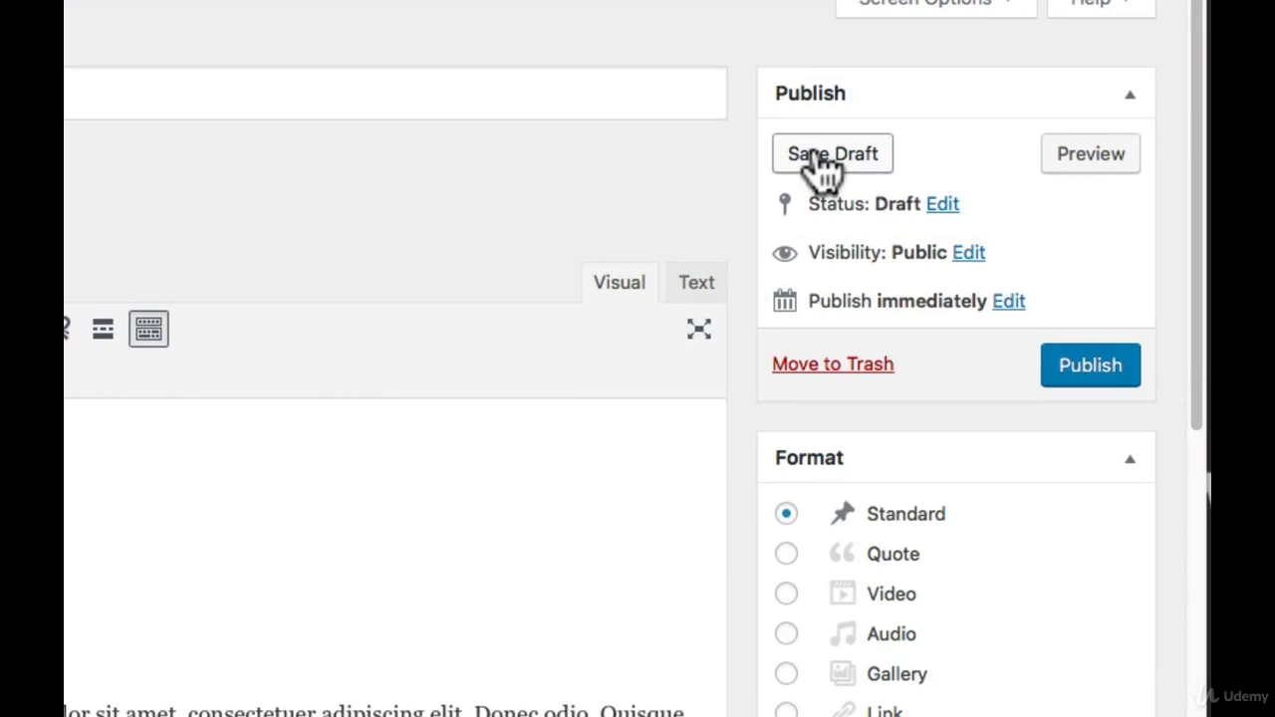
pyautogui.click(943, 206)
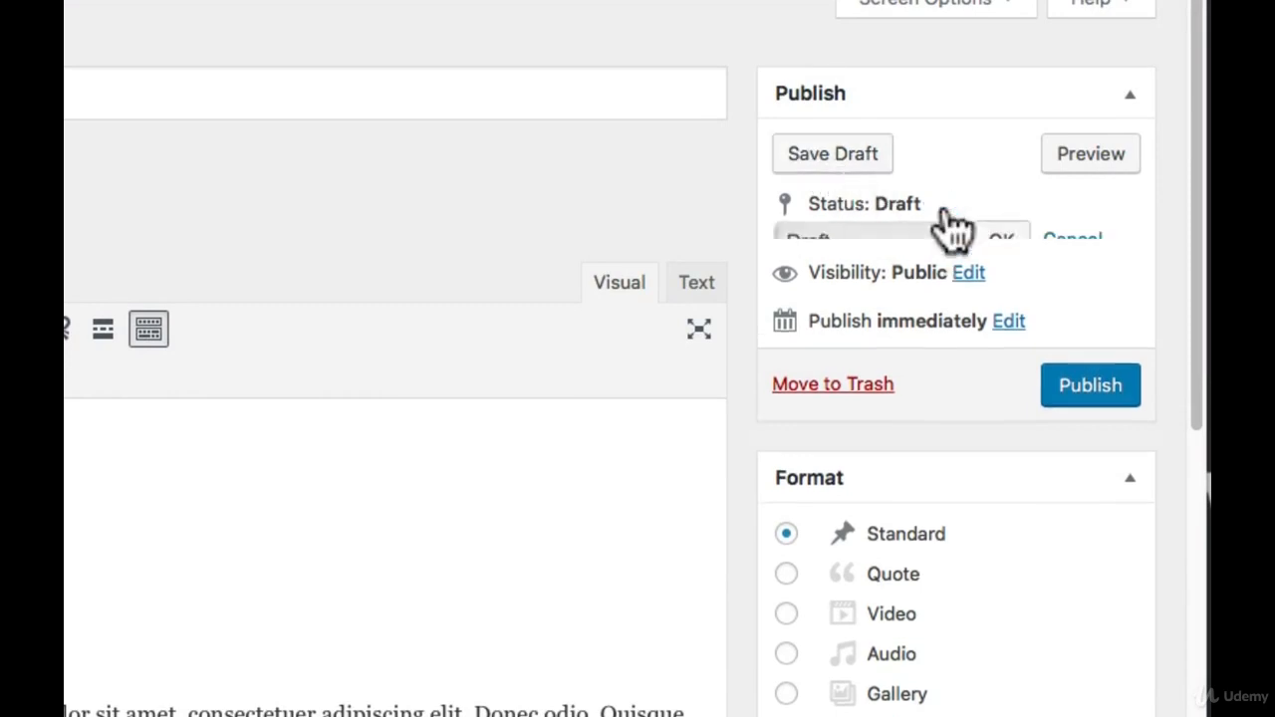
pyautogui.click(917, 243)
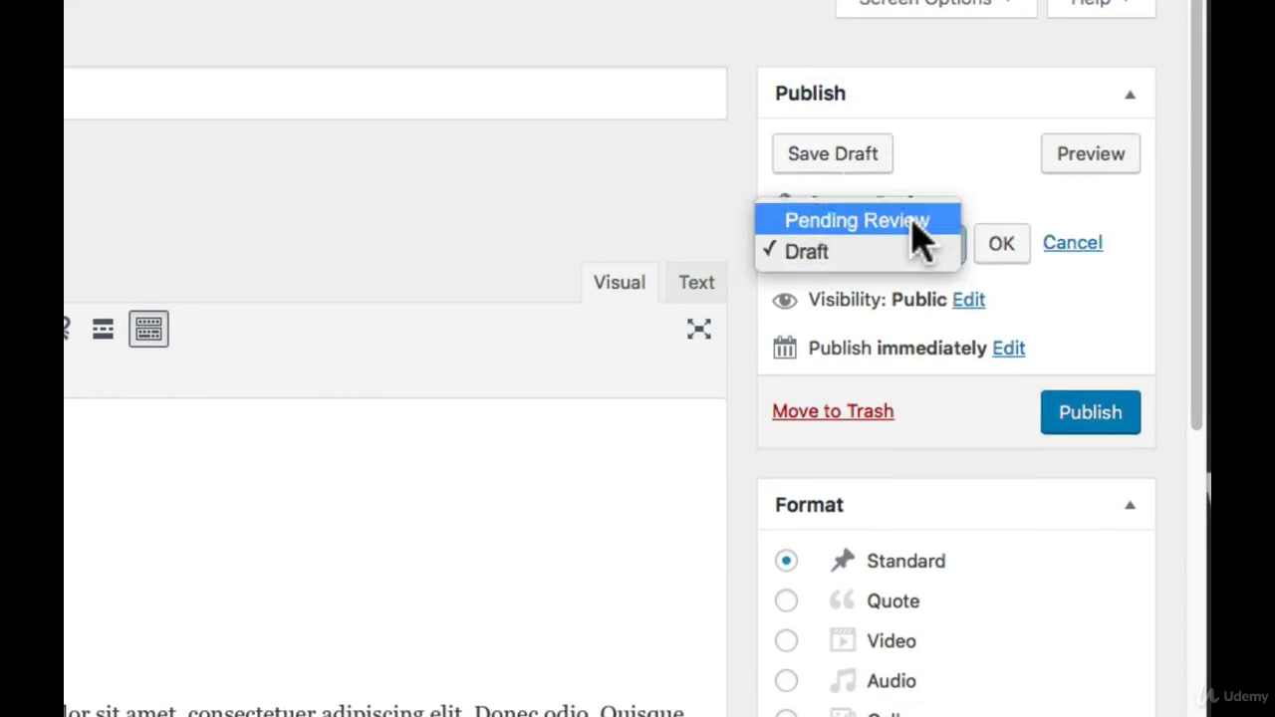
pyautogui.click(917, 221)
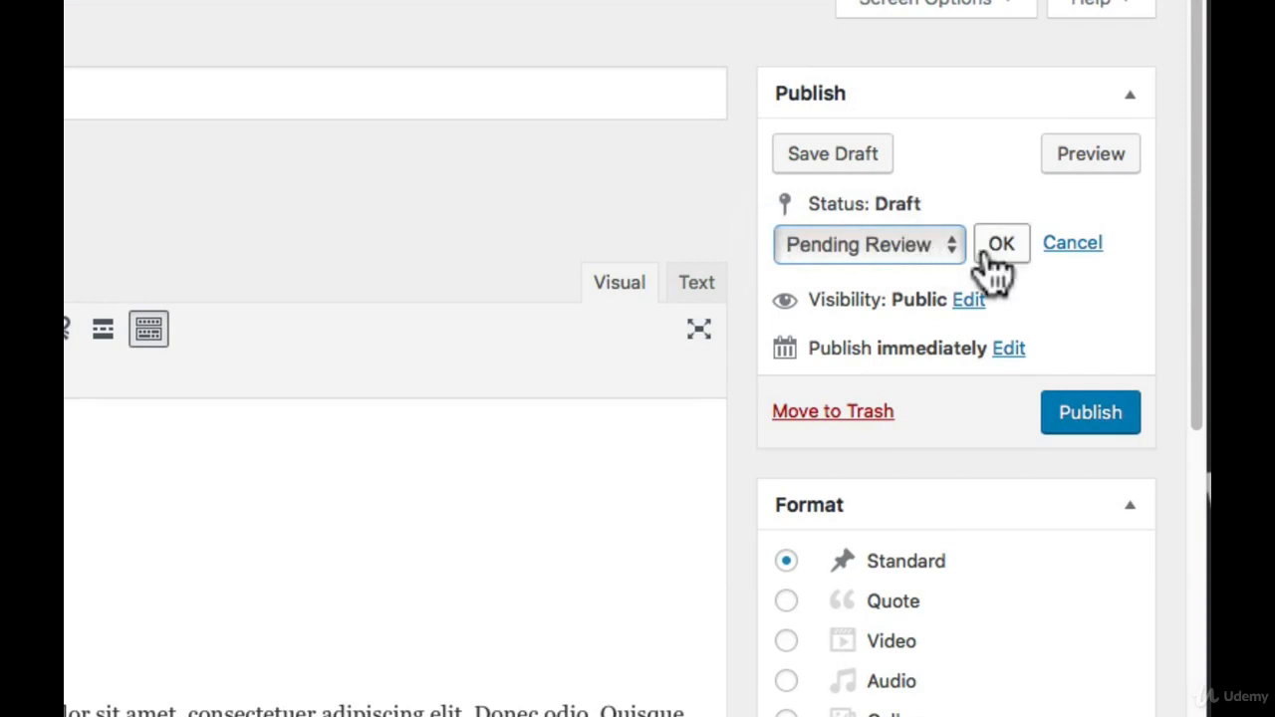
pyautogui.click(1008, 348)
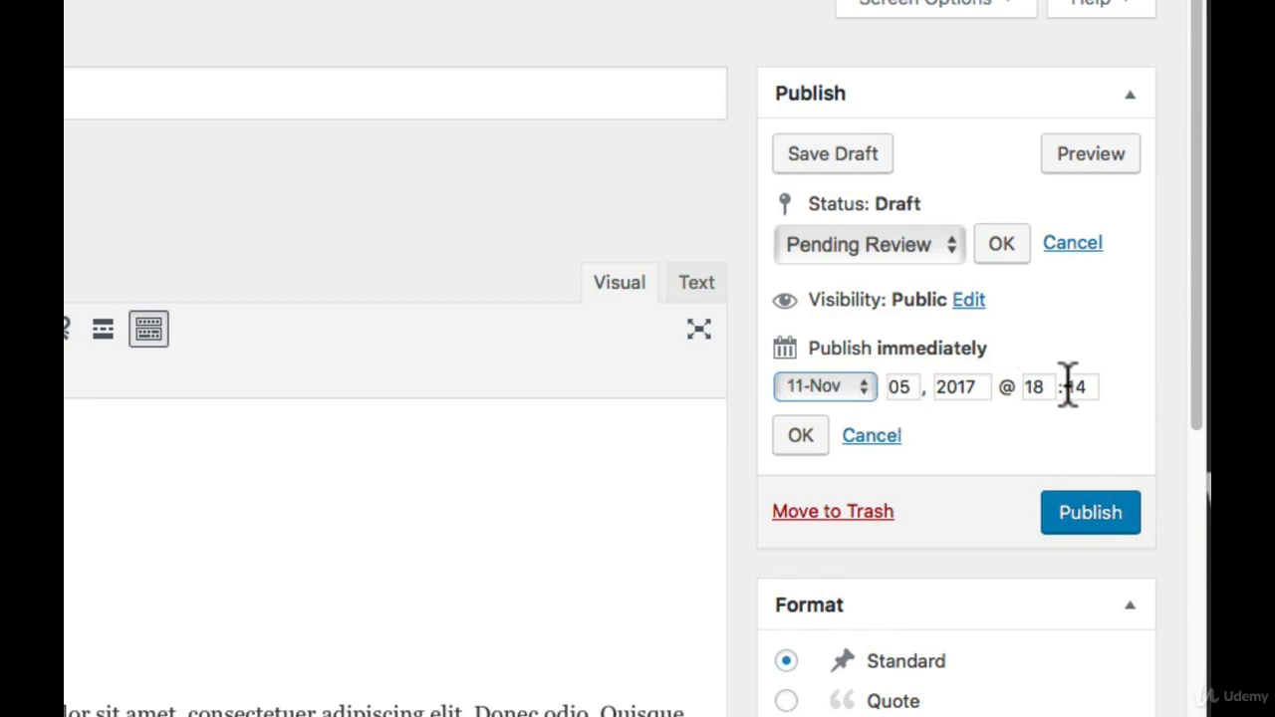
# - Publish the post immediately
pyautogui.click(1104, 522)
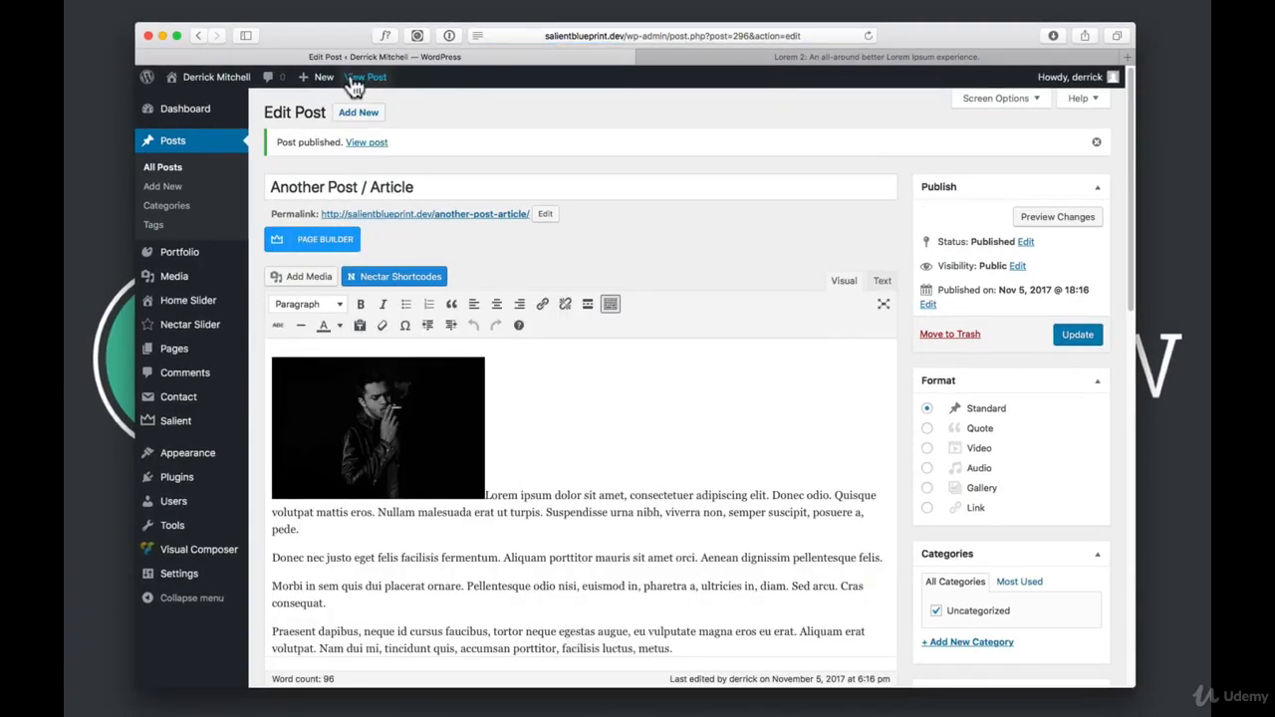
# - Review the published post on the live site from header to footer, and open the Blog page
pyautogui.click(351, 77)
pyautogui.scroll(-10, 775, 257)
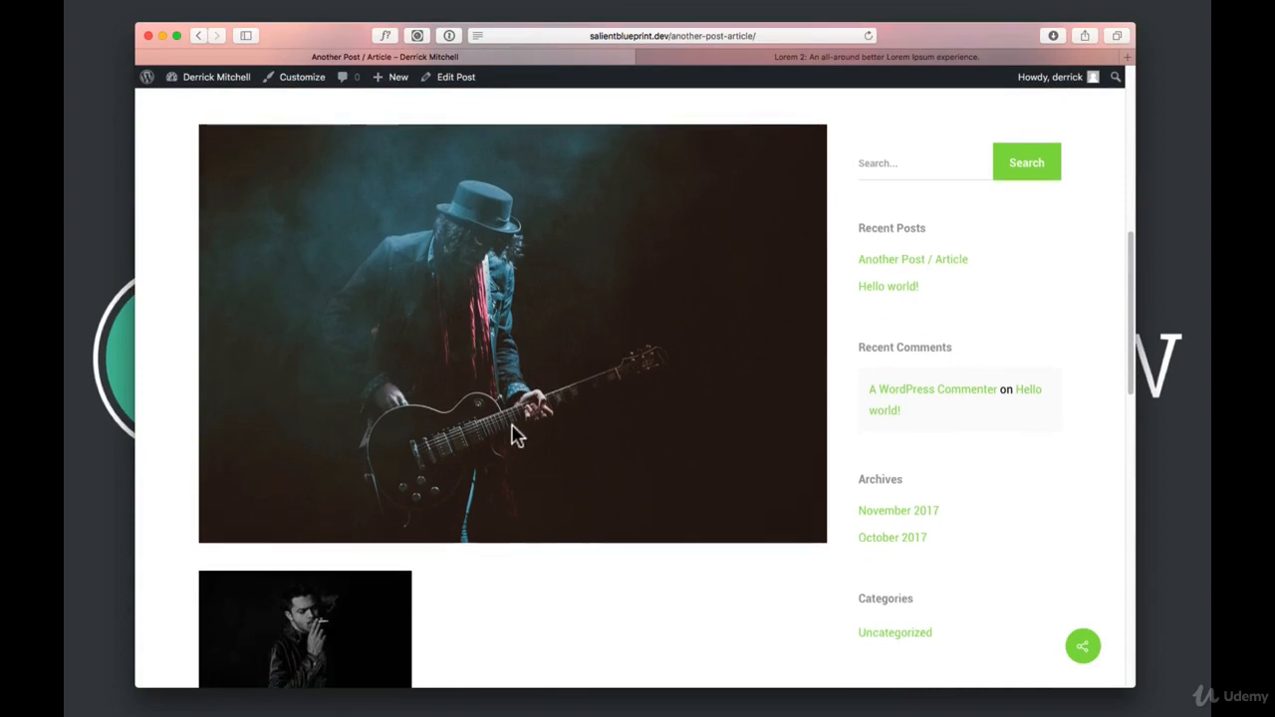
pyautogui.scroll(-5, 577, 425)
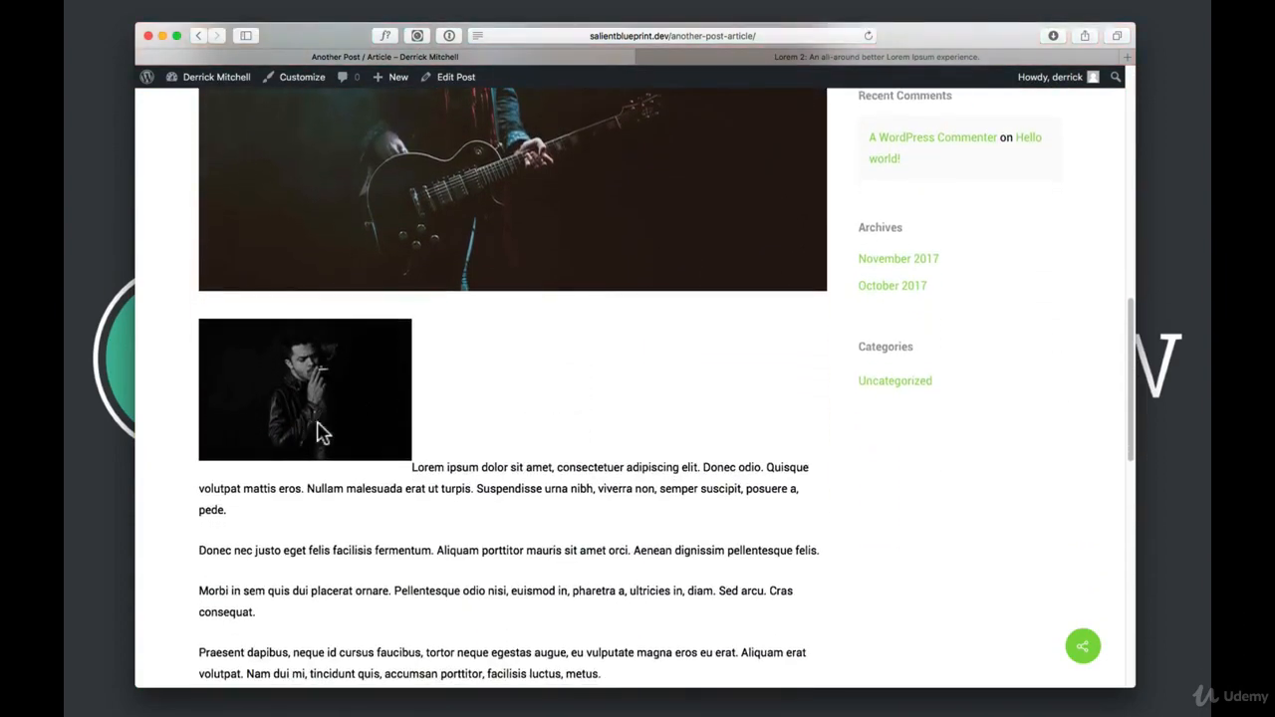
pyautogui.scroll(-7, 335, 427)
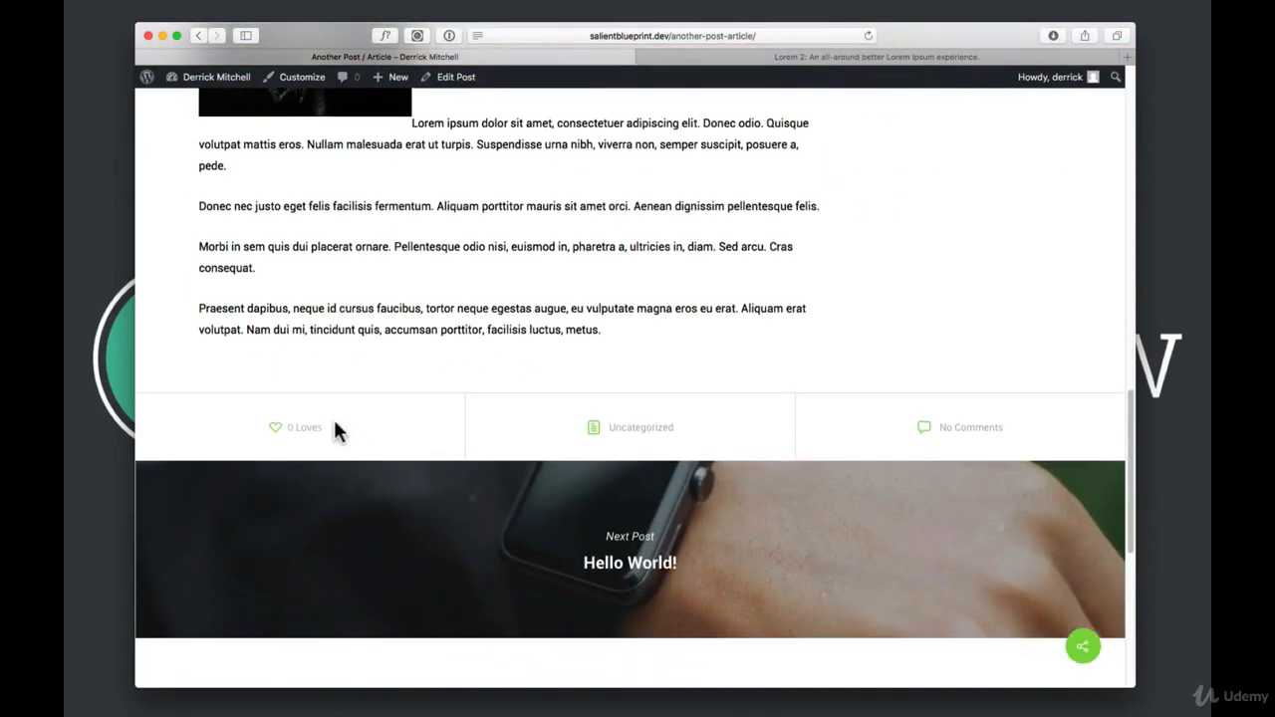
pyautogui.scroll(15, 335, 428)
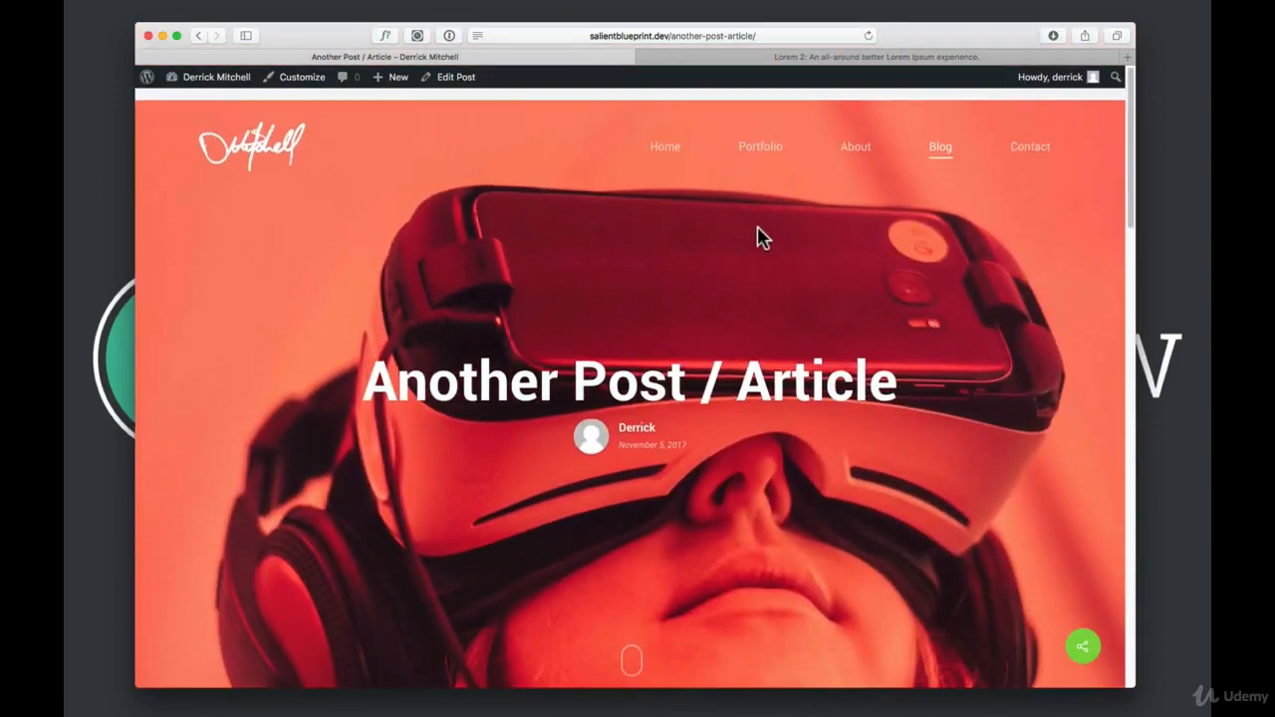
pyautogui.click(959, 127)
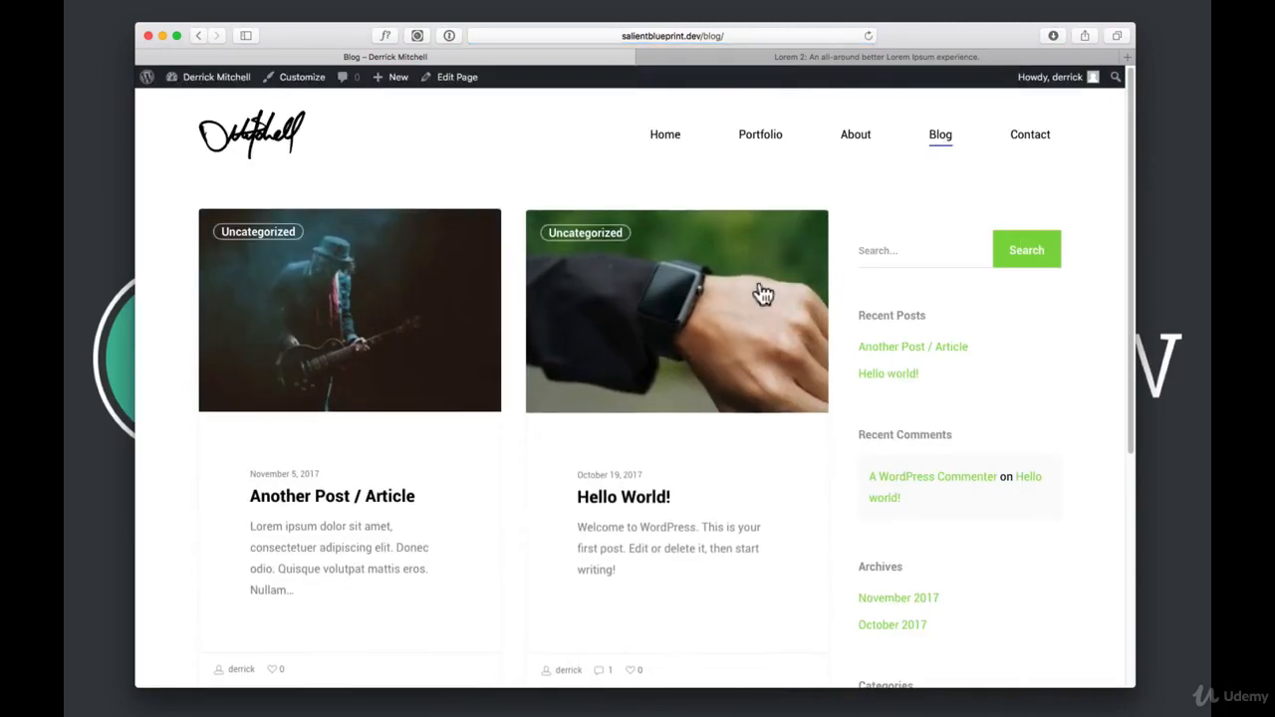